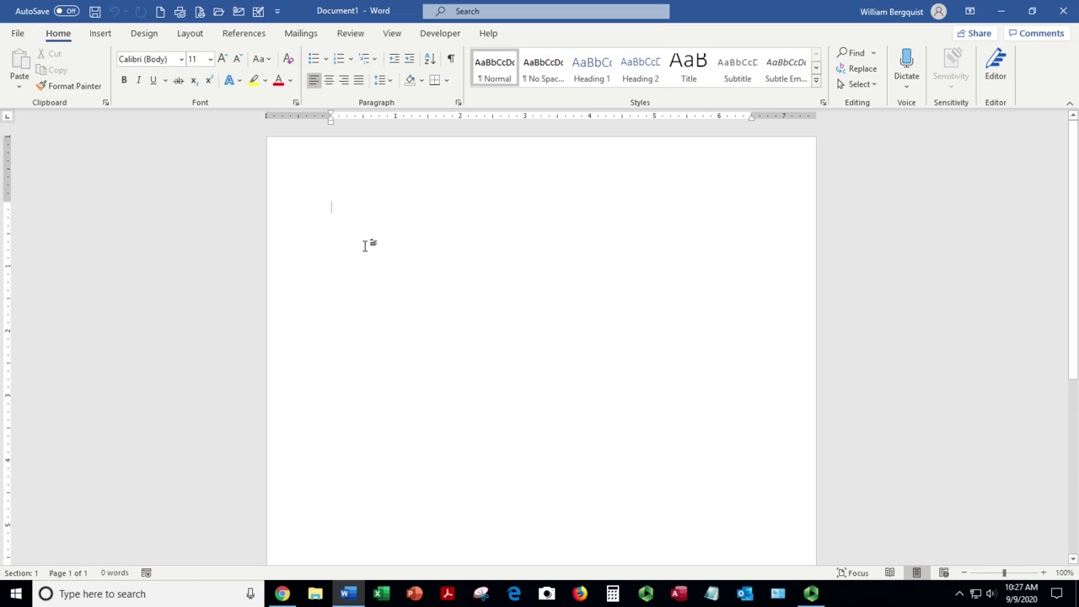
Step: Apply the No Spacing paragraph style from the Home tab Styles gallery
left_click(539, 75)
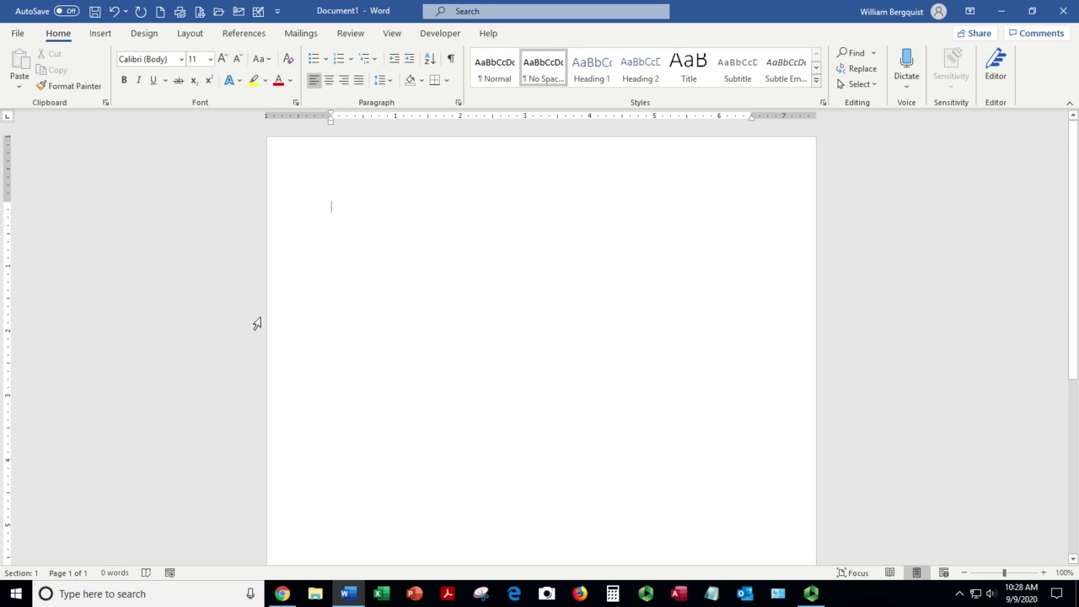
Step: Type the title 'Memorandum' at the top of the document
type("never")
key("BackSpace")
key("BackSpace")
key("BackSpace")
key("BackSpace")
key("BackSpace")
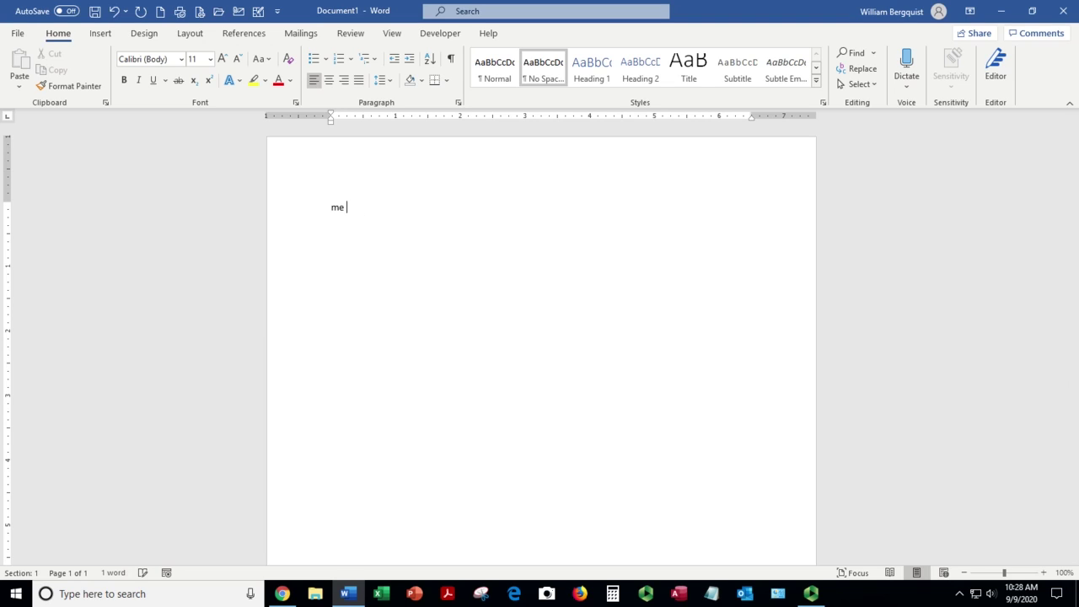
type("Mem")
key("BackSpace")
key("BackSpace")
key("BackSpace")
type("Memorandum")
key("Return")
key("Return")
Step: Add a 'TO:' line reading All Employees and a 'FROM:' line with the sender's name, tab-separated
type("T")
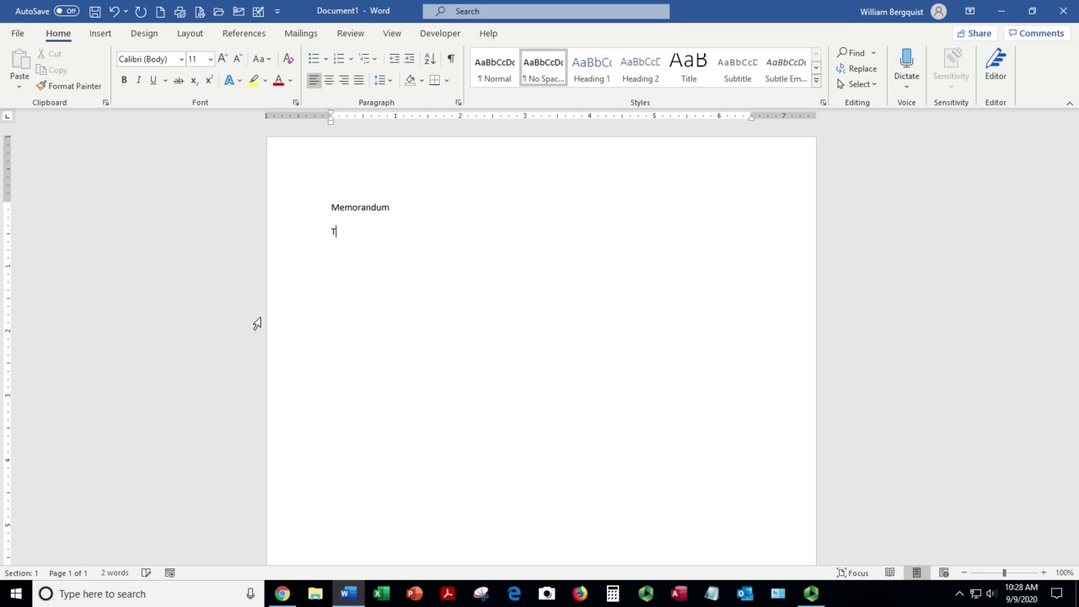
type("O:")
key("Tab")
key("Tab")
type("All Employees")
key("Return")
type("FROM")
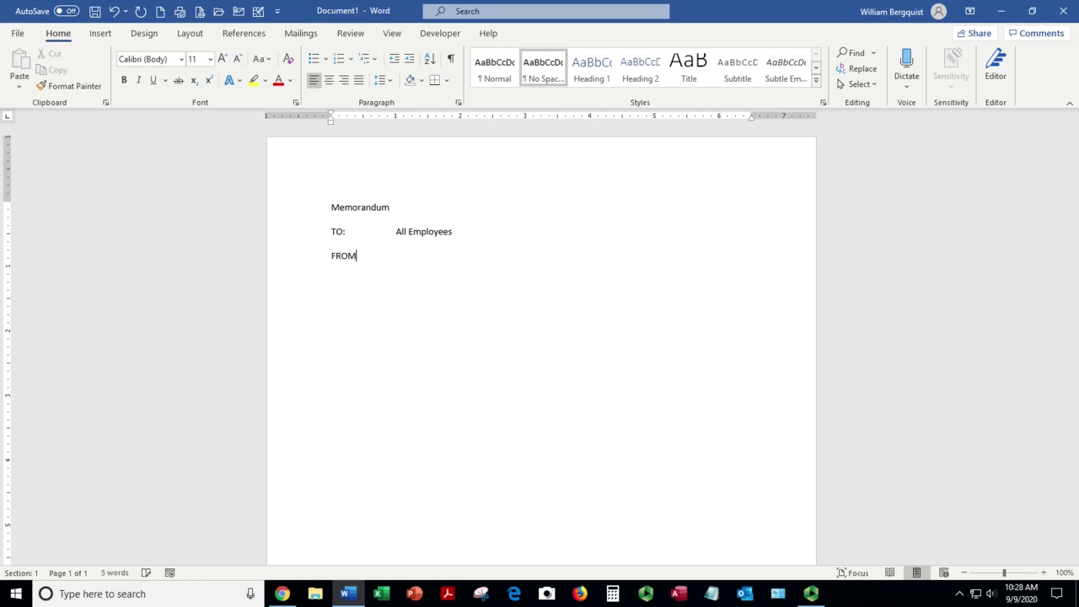
type(":")
key("Tab")
key("Return")
Step: Start a 'DATE:' line with a tab, leaving the date value empty
type("DATE:")
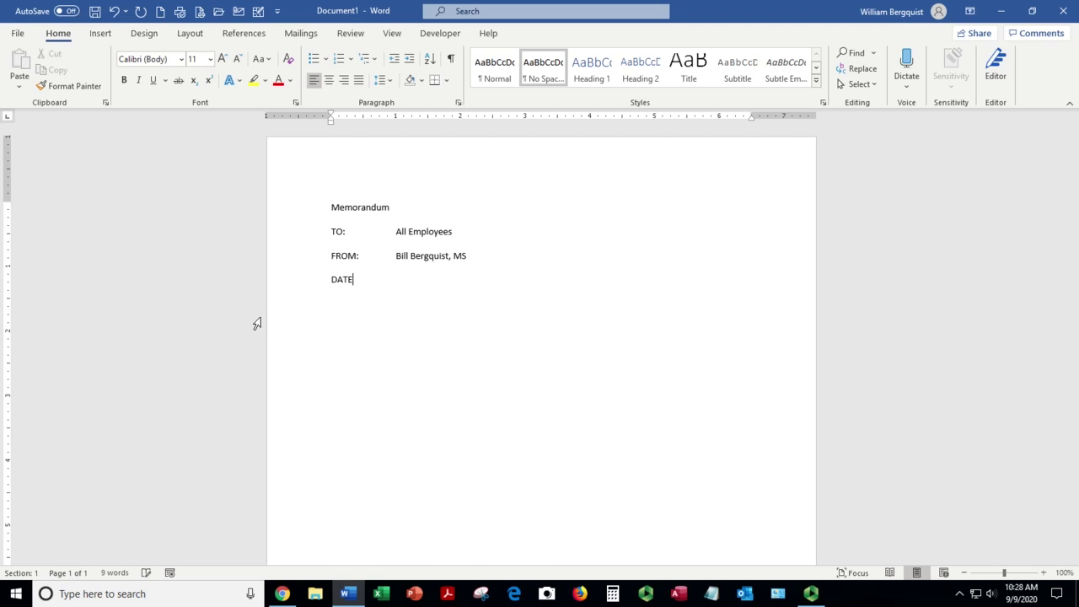
key("Tab")
key("Tab")
type("Septe")
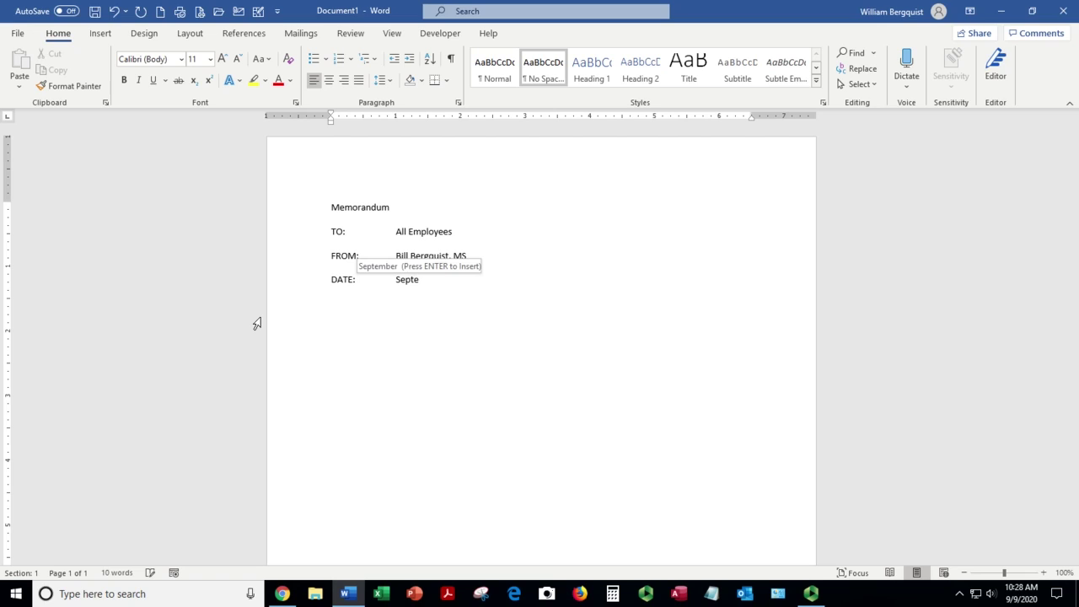
key("Return")
key("Return")
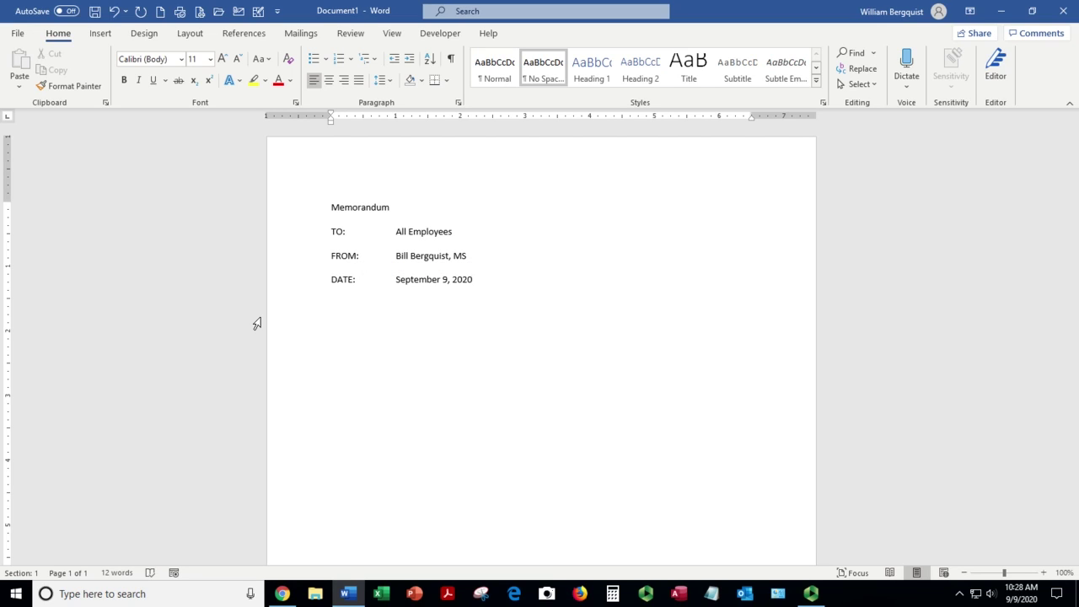
key("BackSpace")
key("BackSpace")
key("BackSpace")
key("BackSpace")
key("BackSpace")
key("BackSpace")
key("BackSpace")
key("BackSpace")
key("BackSpace")
key("BackSpace")
key("BackSpace")
key("BackSpace")
key("BackSpace")
key("BackSpace")
key("BackSpace")
key("BackSpace")
key("BackSpace")
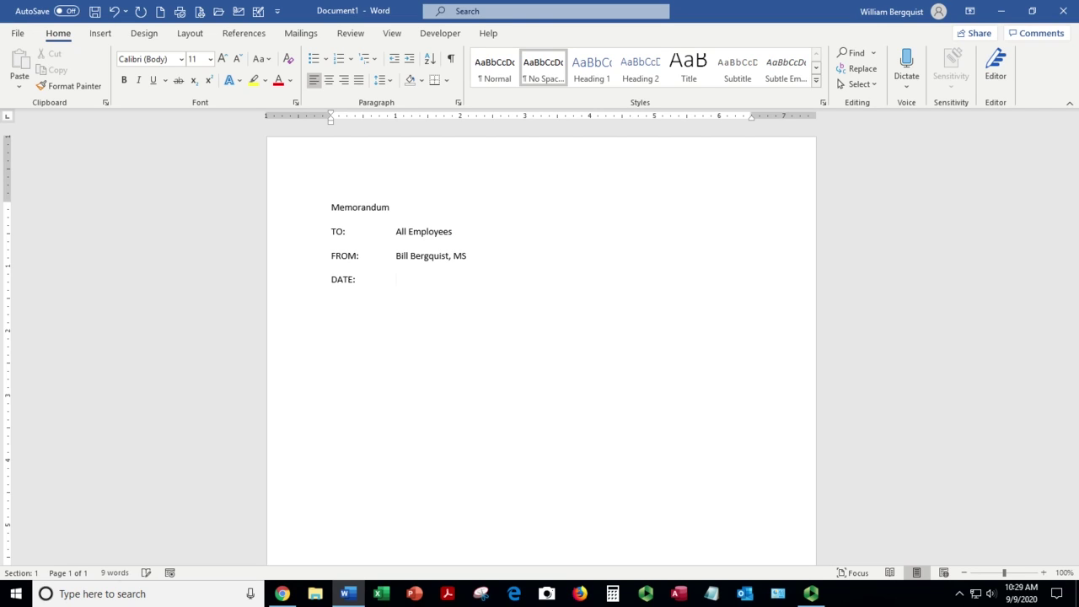
Step: Insert an auto-updating date field in 'September 9, 2020' format on the DATE line
left_click(101, 34)
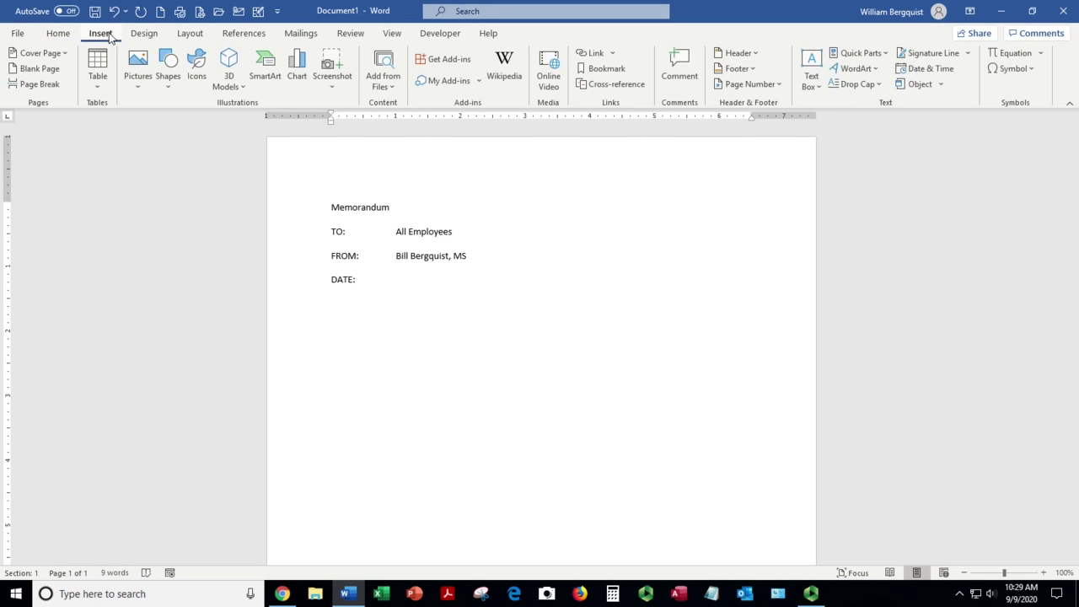
left_click(939, 73)
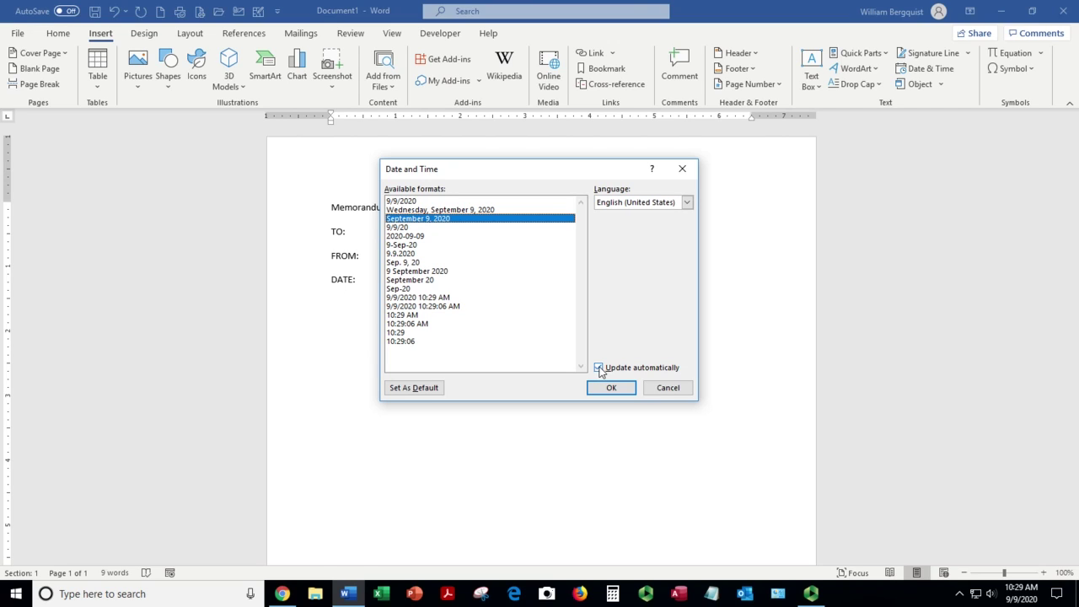
left_click(610, 387)
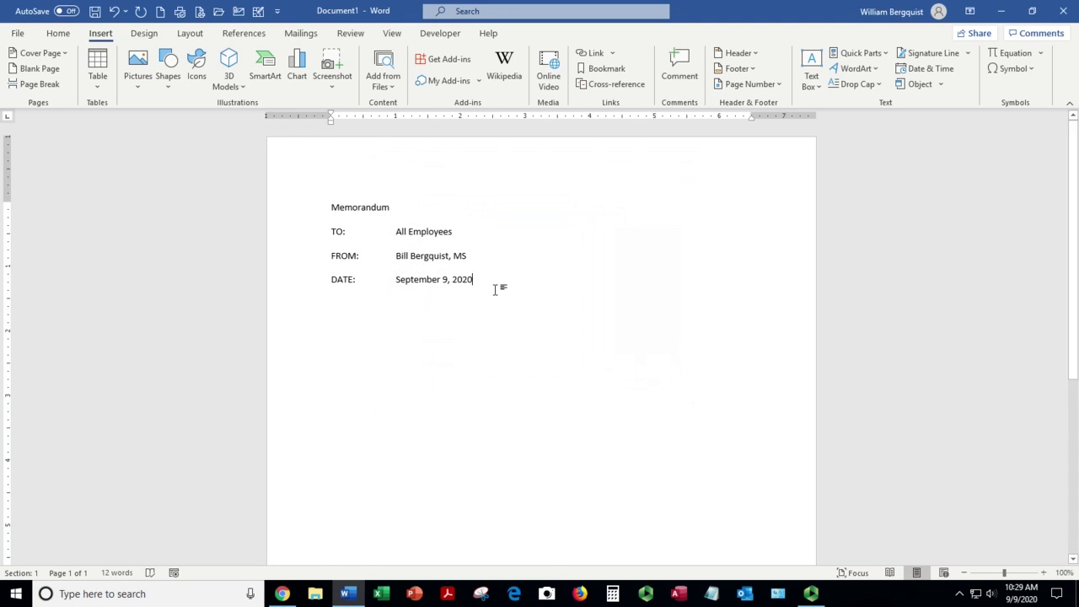
left_click(422, 280)
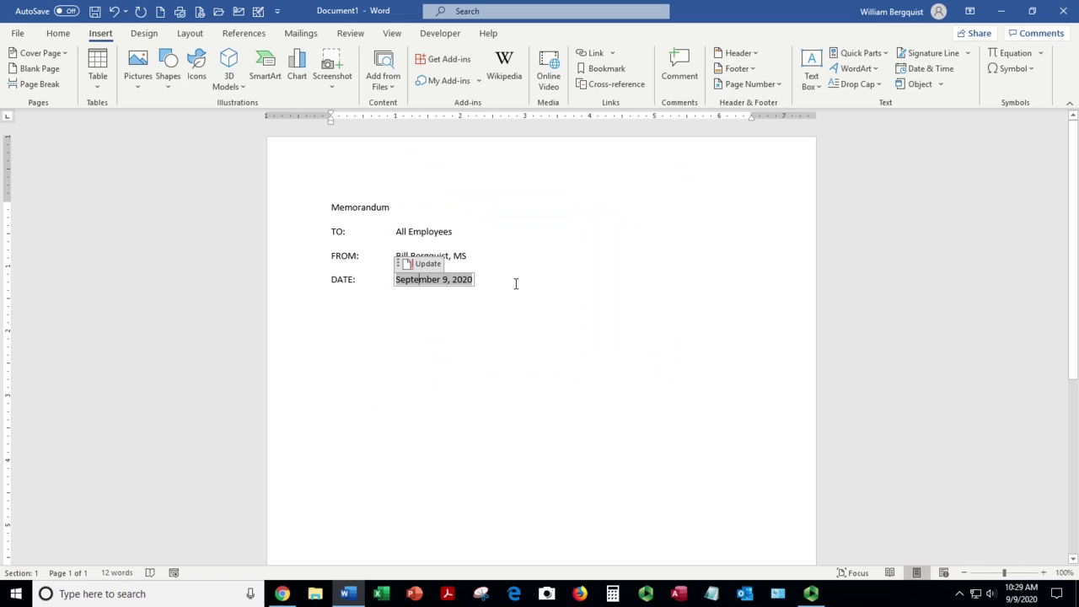
key("BackSpace")
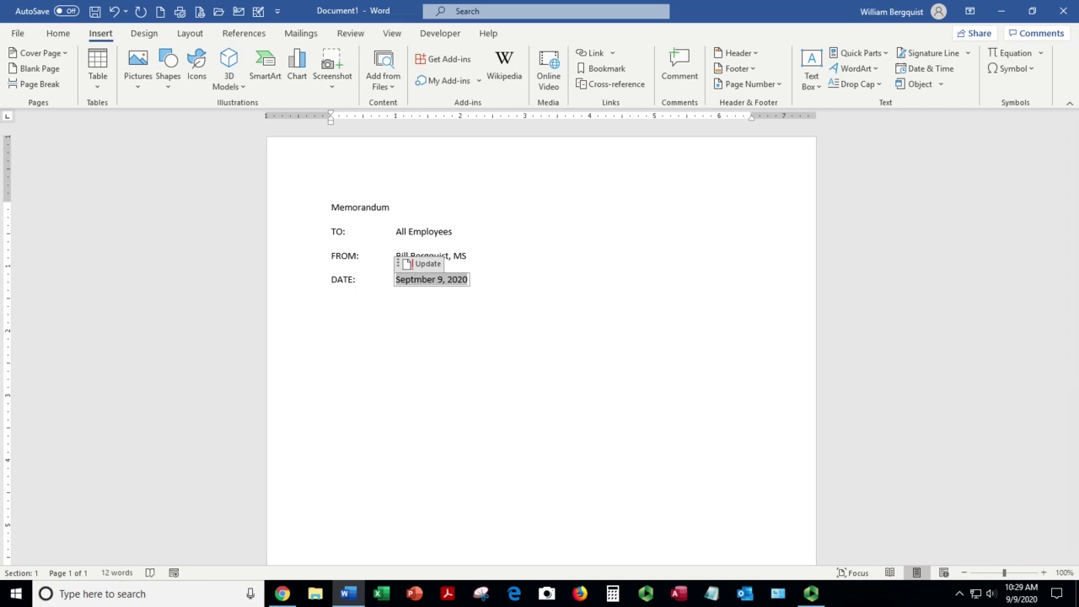
left_click(116, 11)
left_click(116, 11)
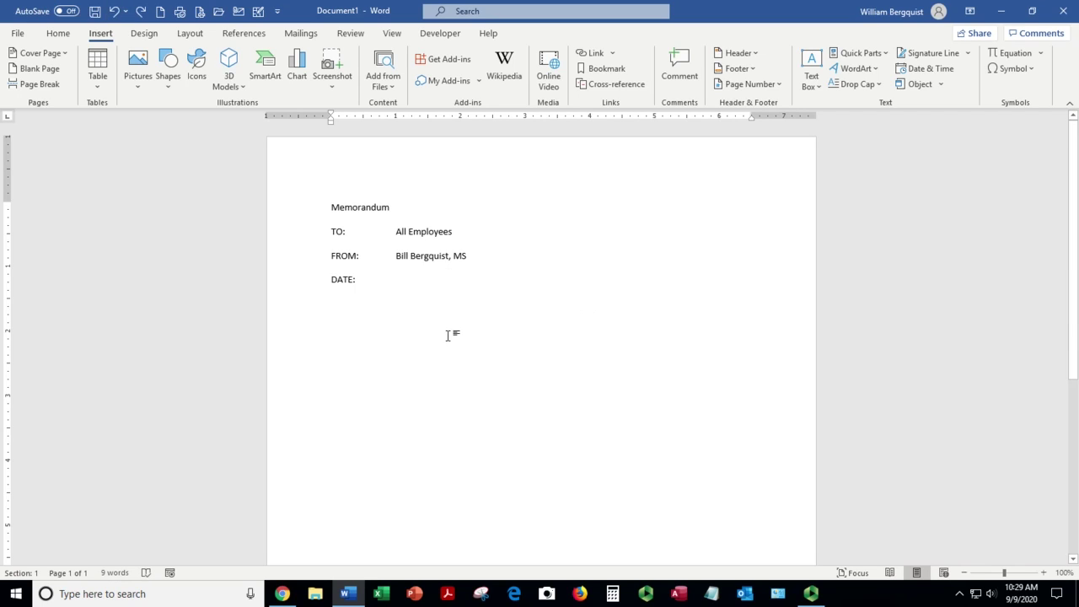
key("ctrl+y")
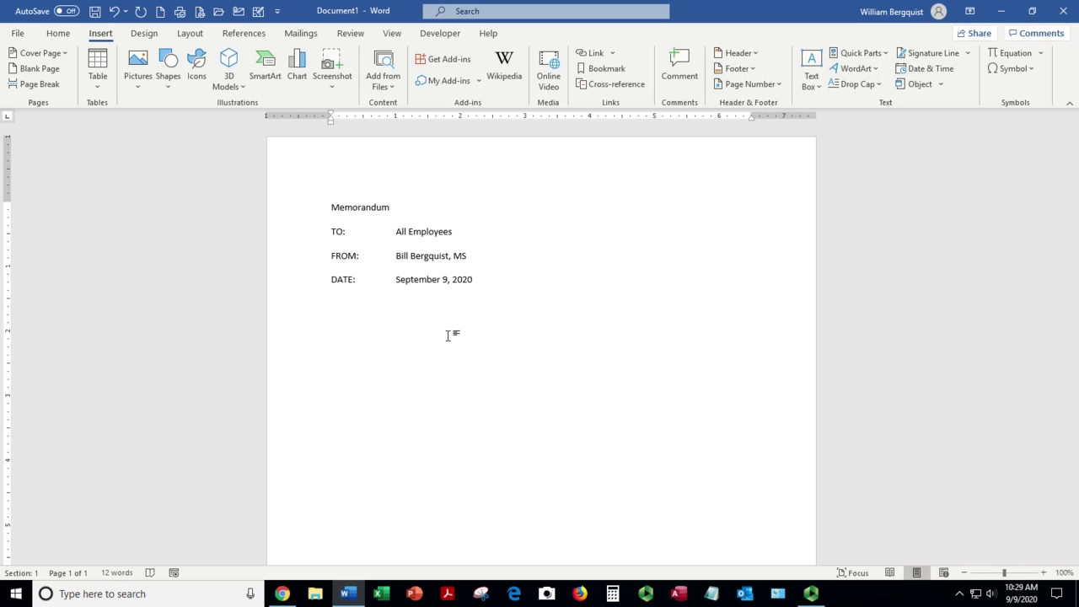
Step: Add 'SUBJECT:' with a tab and 'Weekly Meeting Memo', followed by a blank line
key("Return")
type("SUBJECT:")
key("Tab")
type("Weekly Meeting m")
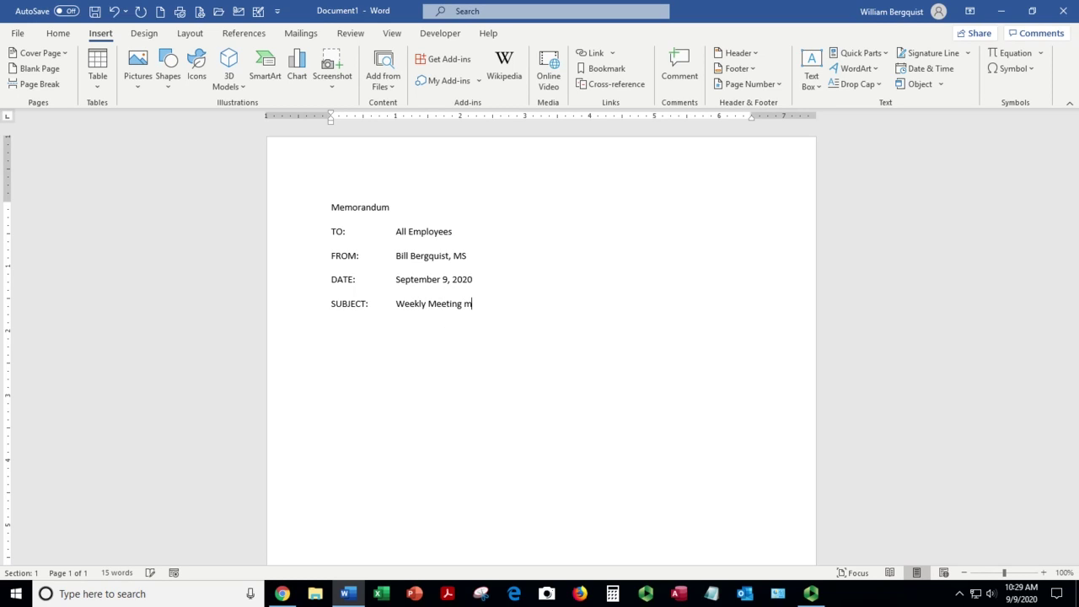
type("emo")
key("BackSpace")
key("BackSpace")
key("BackSpace")
key("BackSpace")
type("Memo")
key("Return")
Step: Save as 'Weekly Meeting Memo' with F12, replacing the existing file
key("F12")
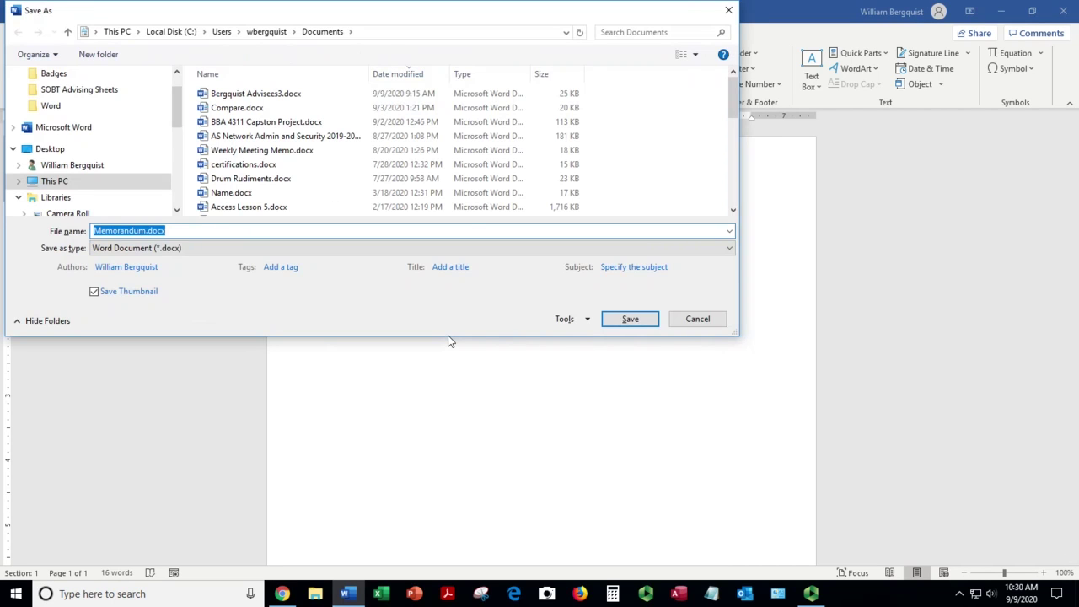
type("Weekly Meet")
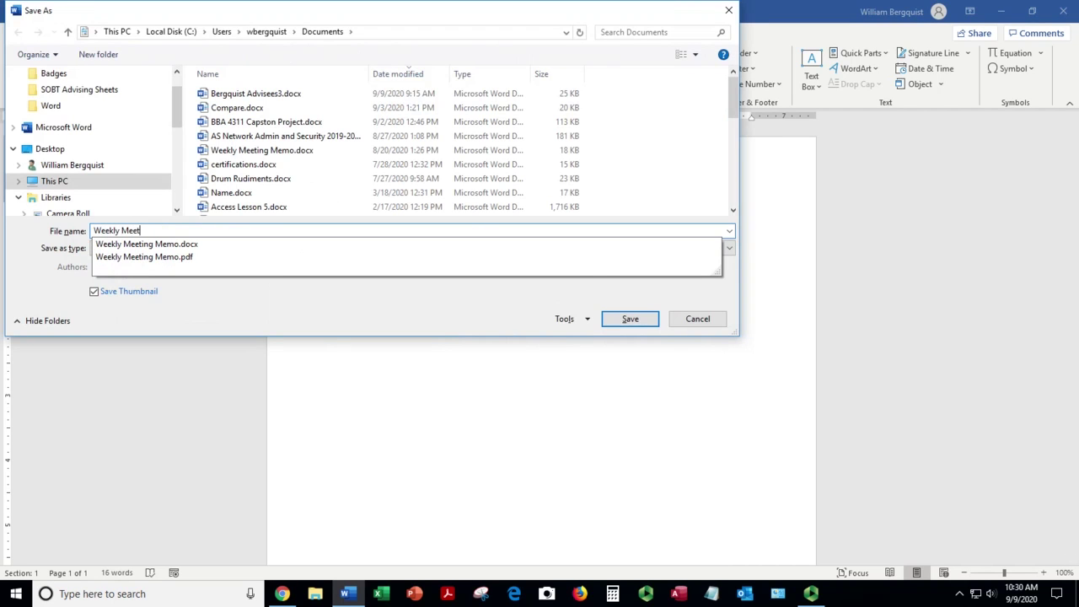
type("ing Memo")
key("Down")
key("Return")
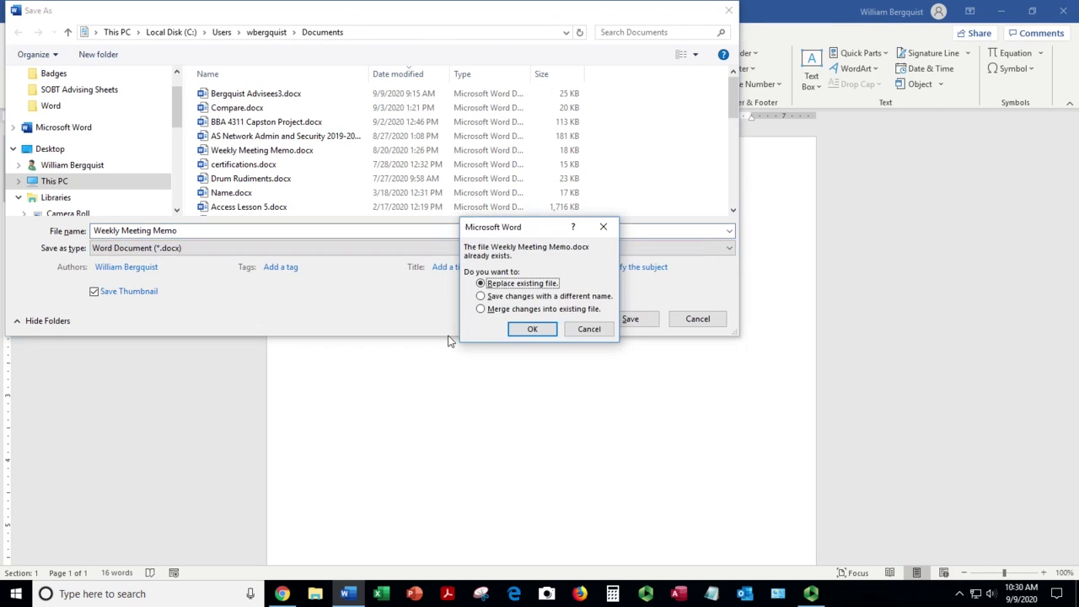
left_click(524, 329)
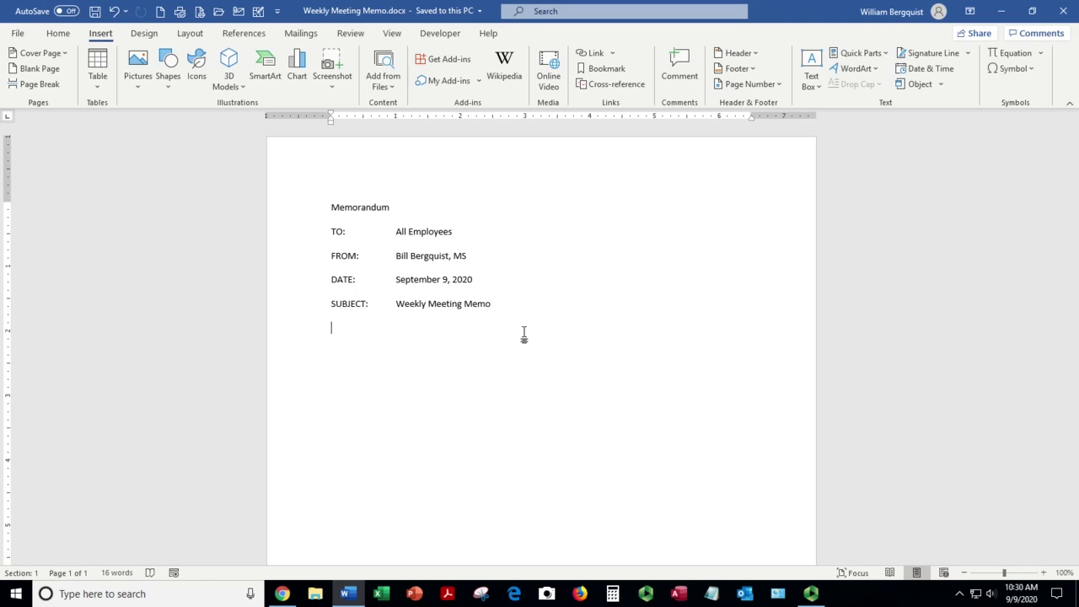
Step: Type the meeting postponement reminder and the paragraph about bringing renewal health insurance forms
type("This")
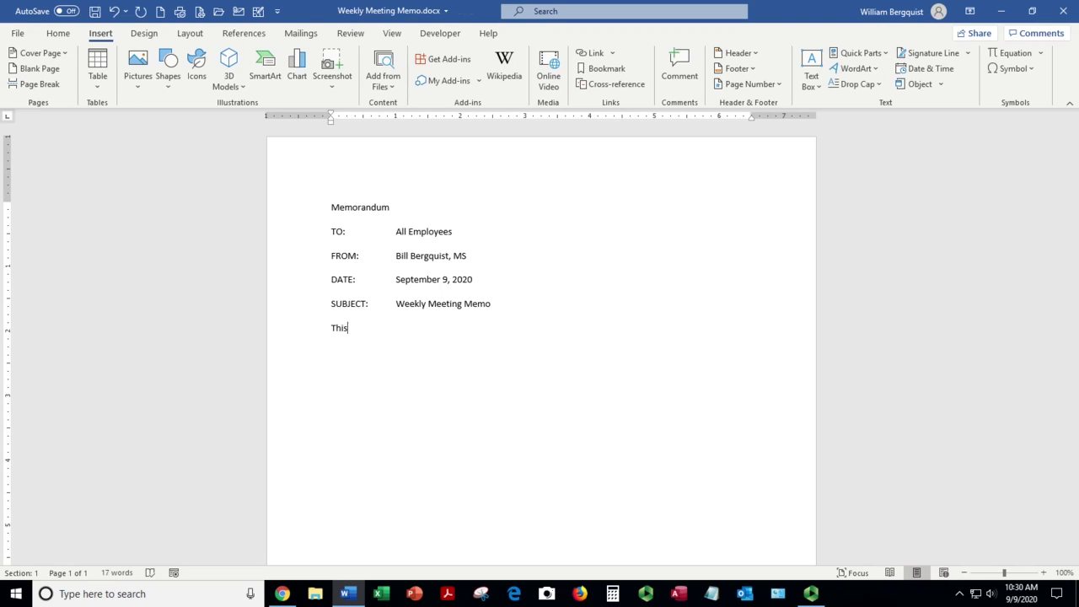
type(" is a qucik")
type(" reminder tht this we")
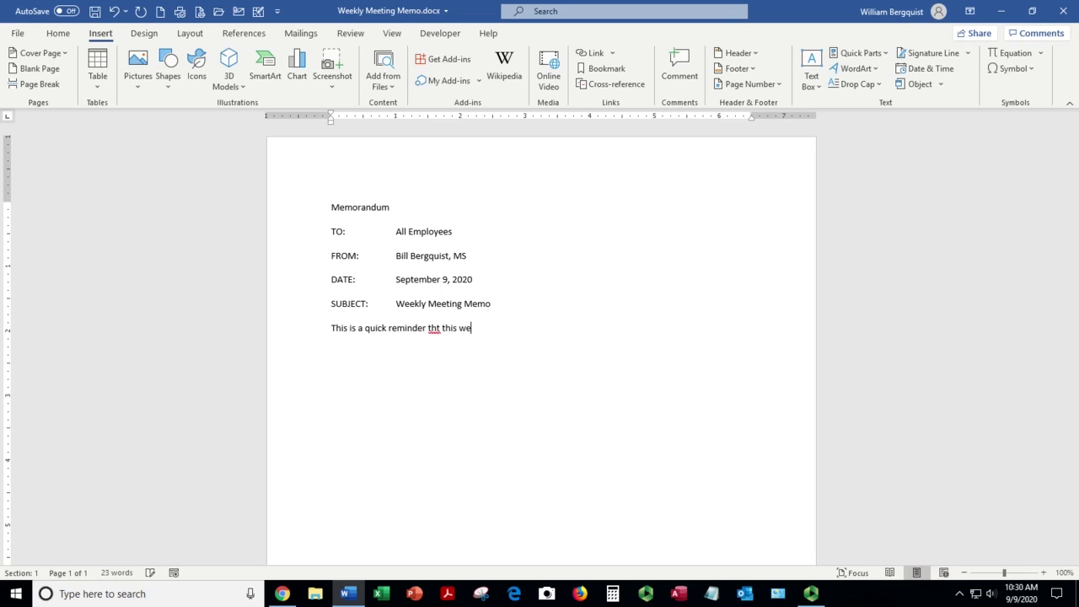
type("ek's meetingt has been postp")
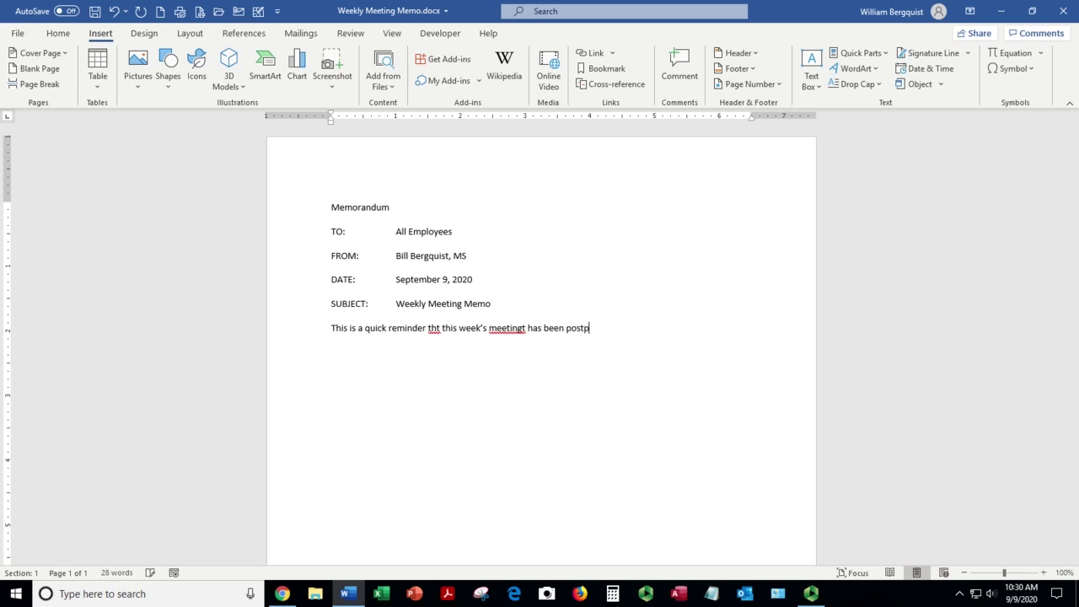
type("oned until Monday, July ")
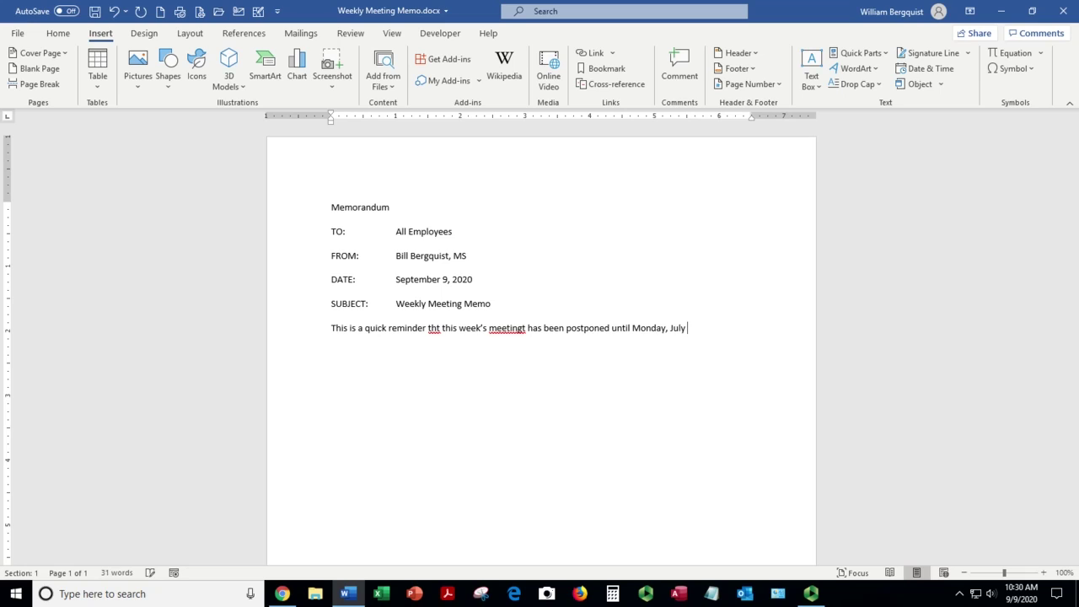
type("13, 2020 at 2:00pm.")
key("Return")
type("P")
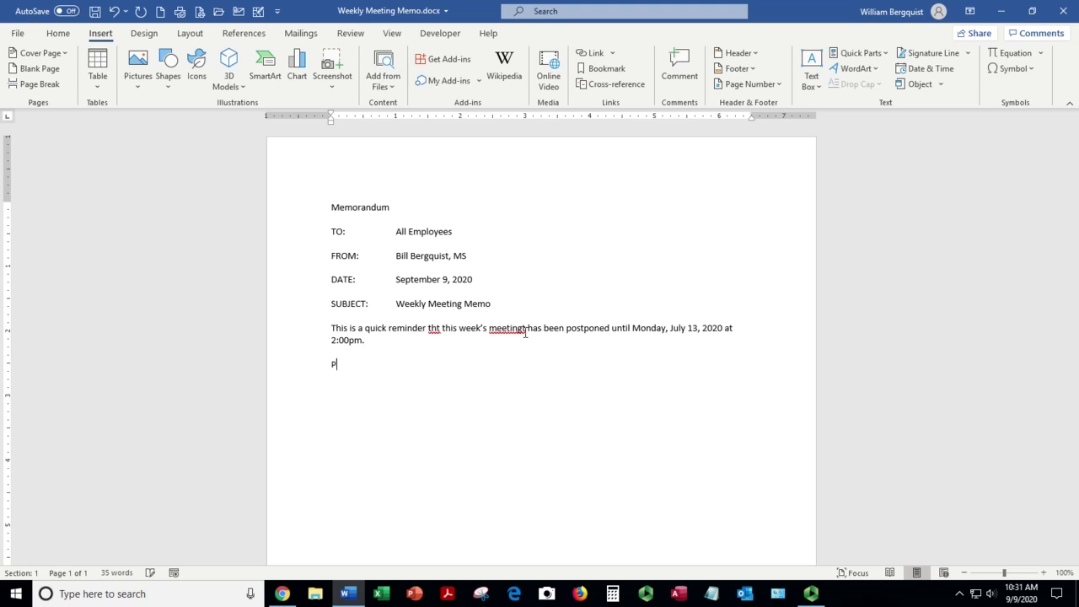
type("lease remember to bing")
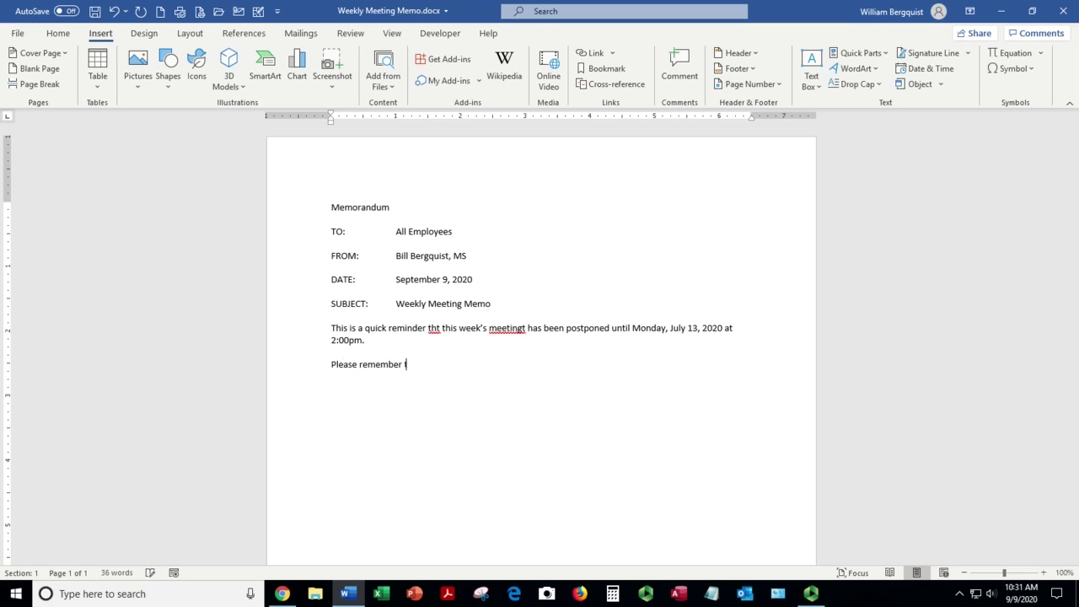
key("BackSpace")
key("BackSpace")
type("ring your renewal haalth insurance f")
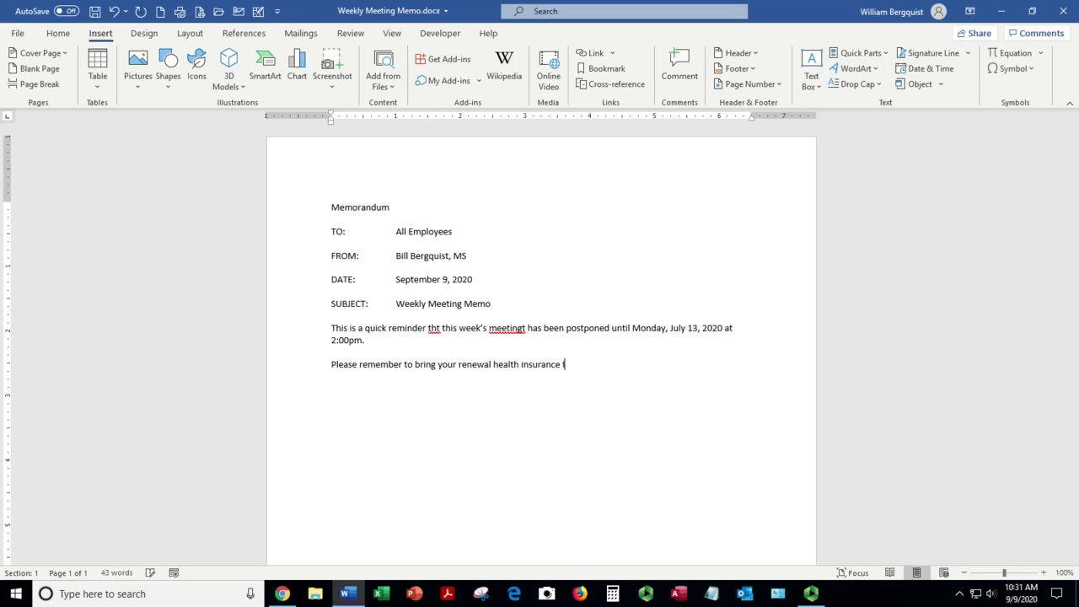
type("orms with you as Human R")
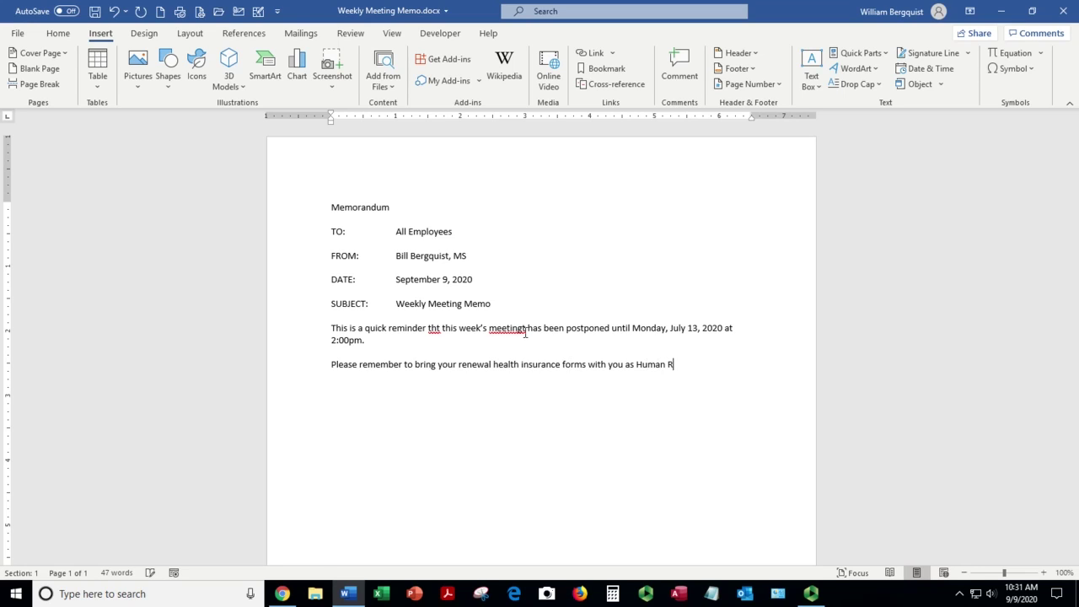
type("esources will be ginvg a presentation on t")
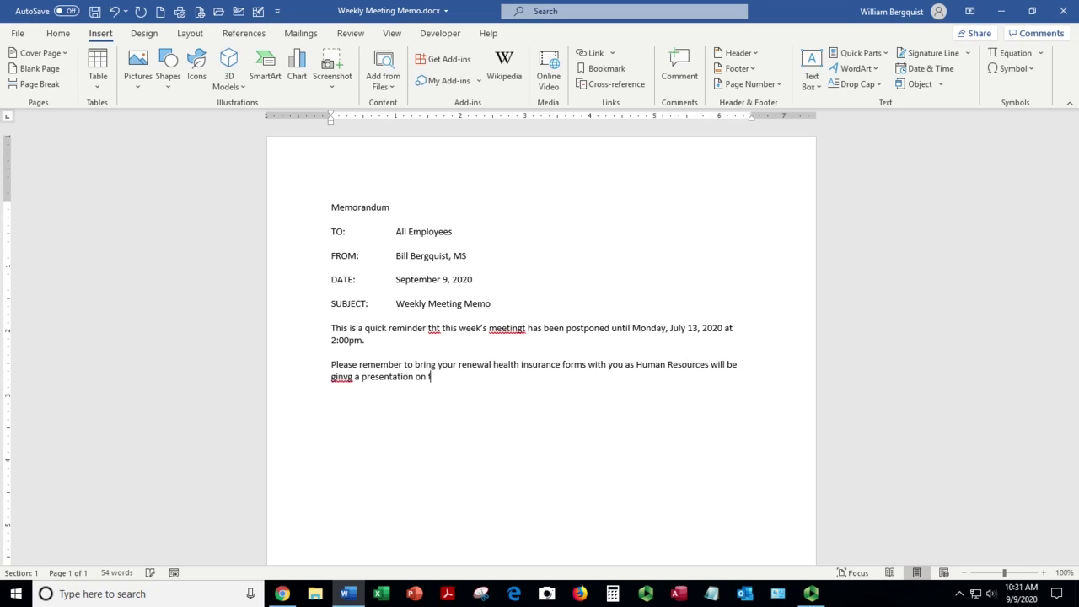
type("he cpu")
key("BackSpace")
key("BackSpace")
key("BackSpace")
key("BackSpace")
type("company's  new health ins")
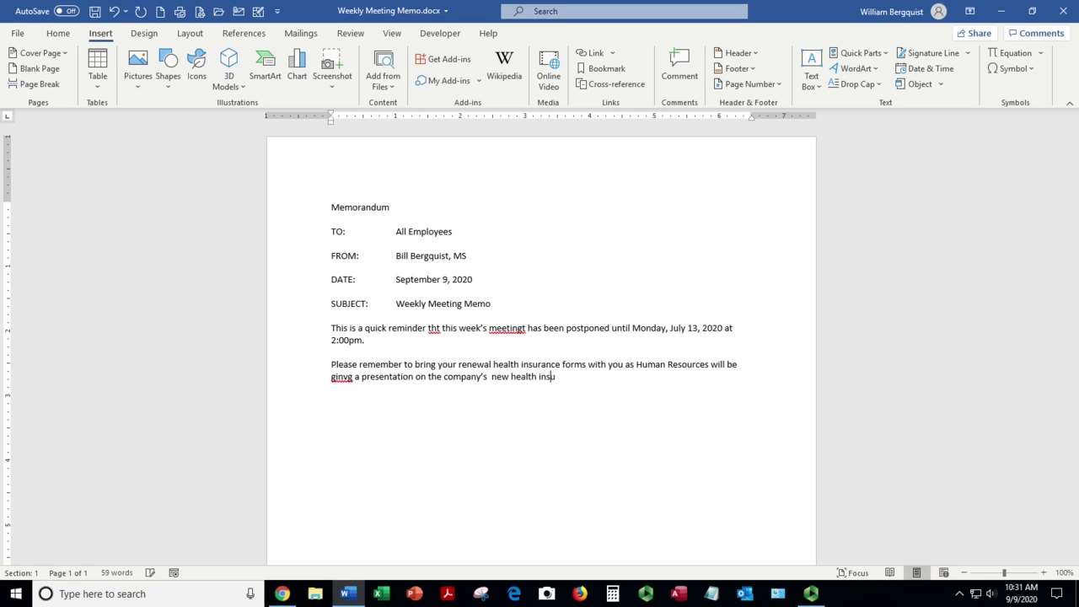
type("urance policy.")
Step: Add the paragraph about notifying your supervisor by COB, then 'Thank You!' and the sender's initials
key("Return")
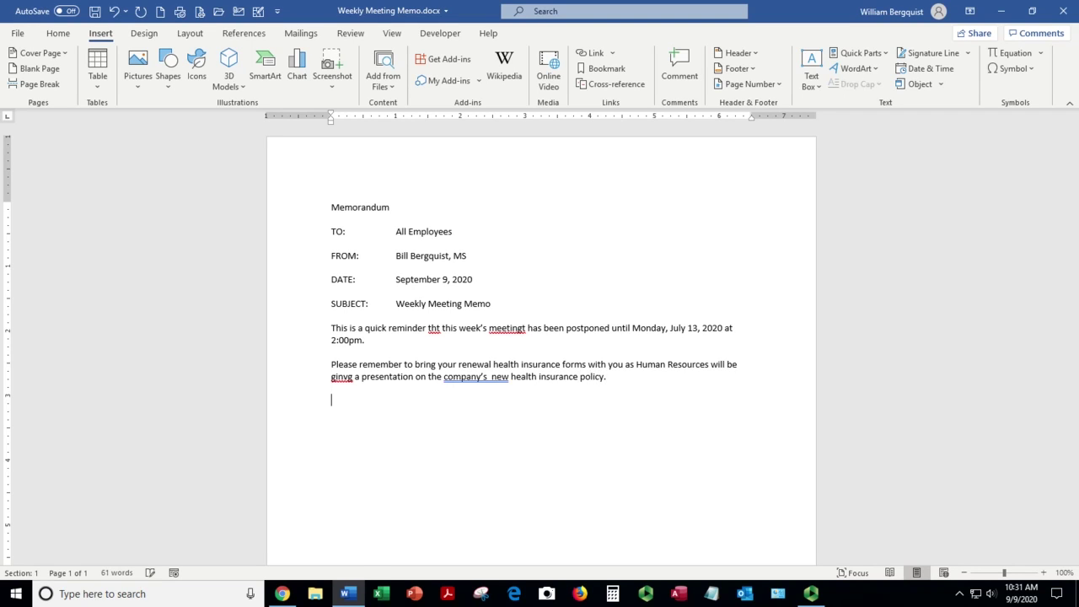
type("If you cannot attend the meet")
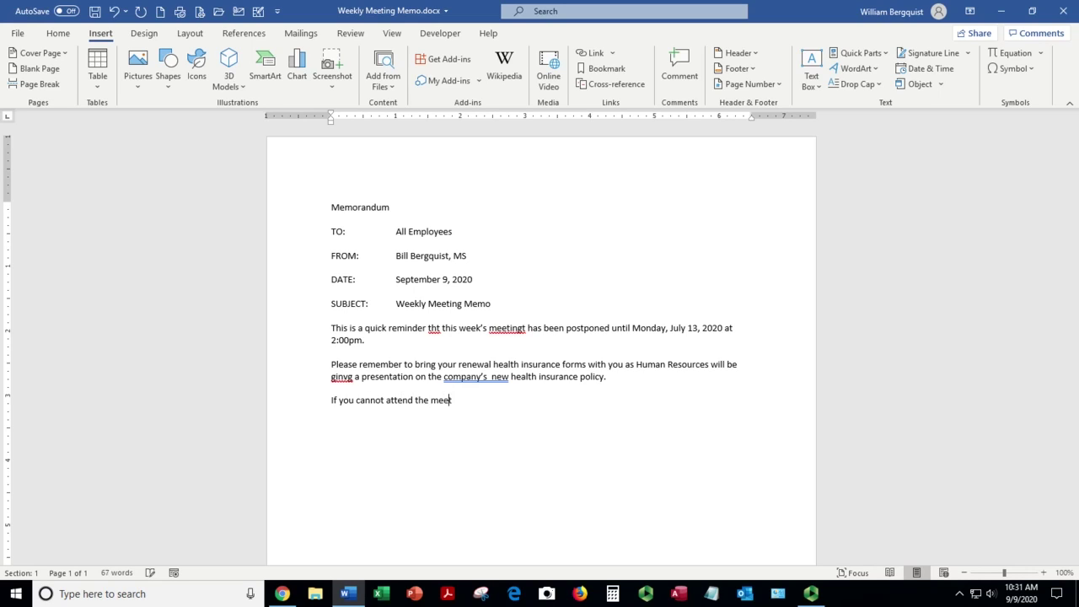
type("ing, please notify your supervisor b")
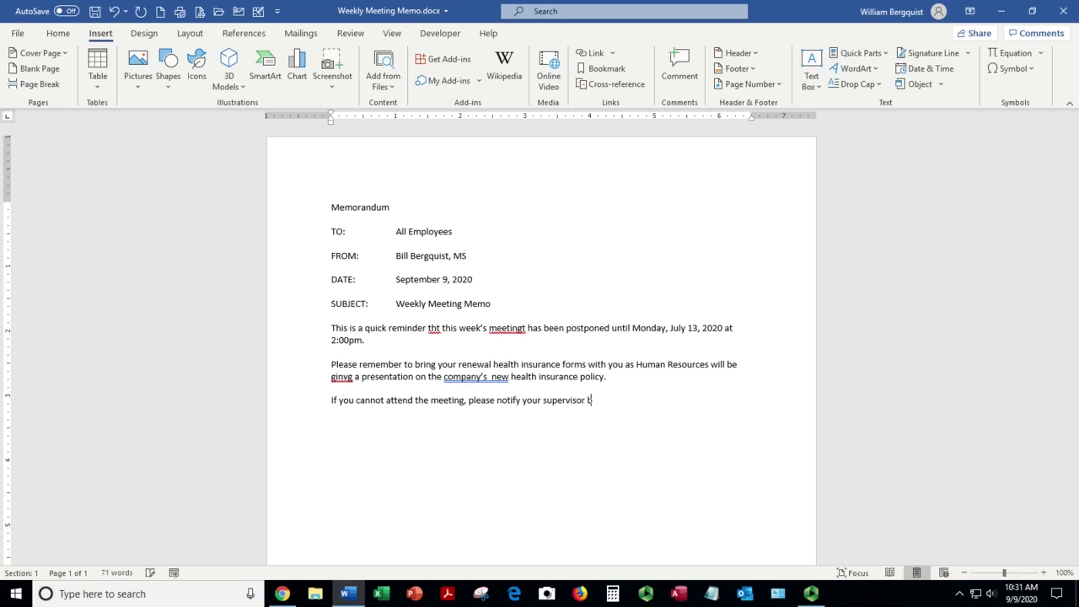
type("y COB tod")
type("ay.")
type("Thank ")
type("you")
key("BackSpace")
key("BackSpace")
key("BackSpace")
type("You!")
key("Return")
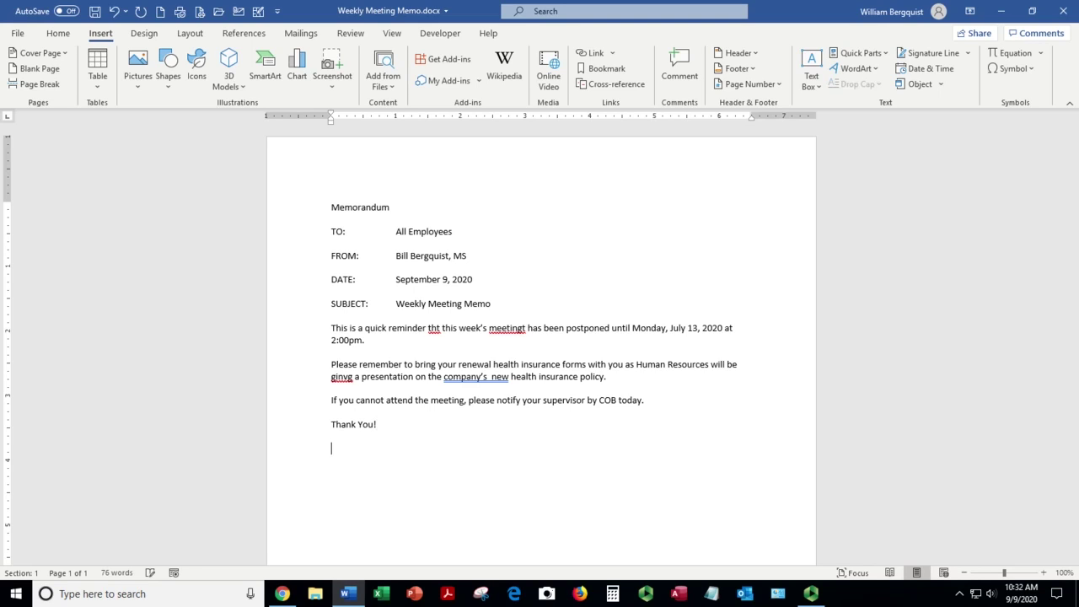
type("wb")
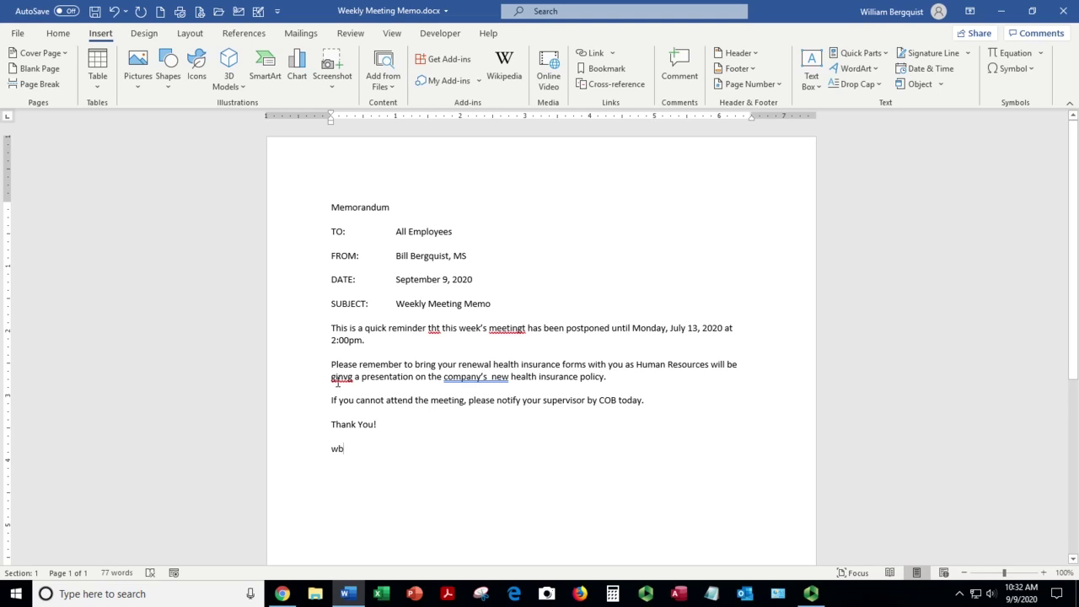
Step: Correct 'ginvg' to 'giving' and remove the doubled space before 'new'
right_click(342, 376)
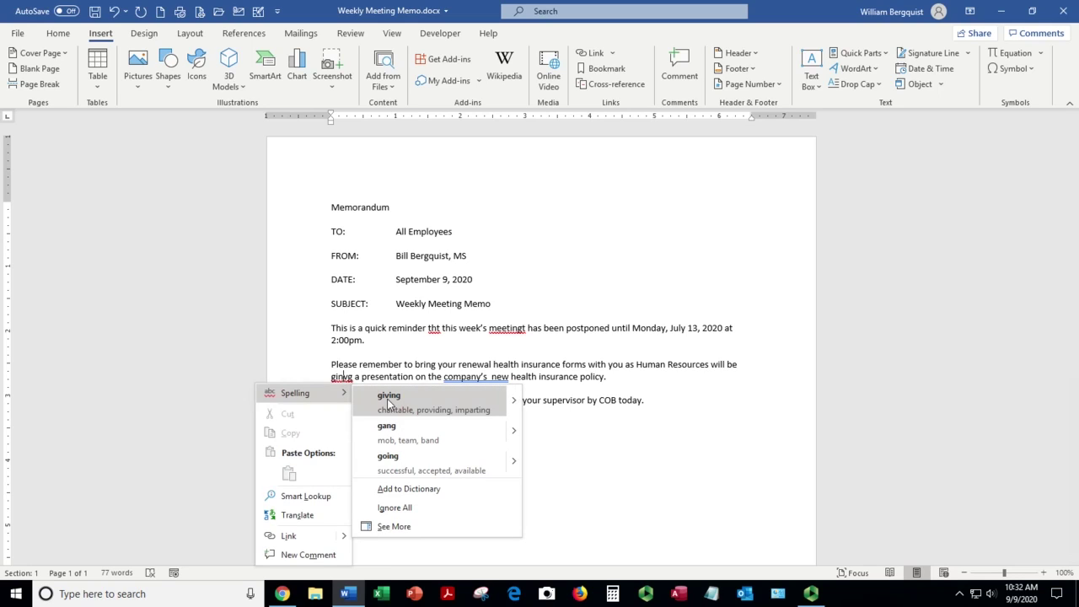
left_click(389, 398)
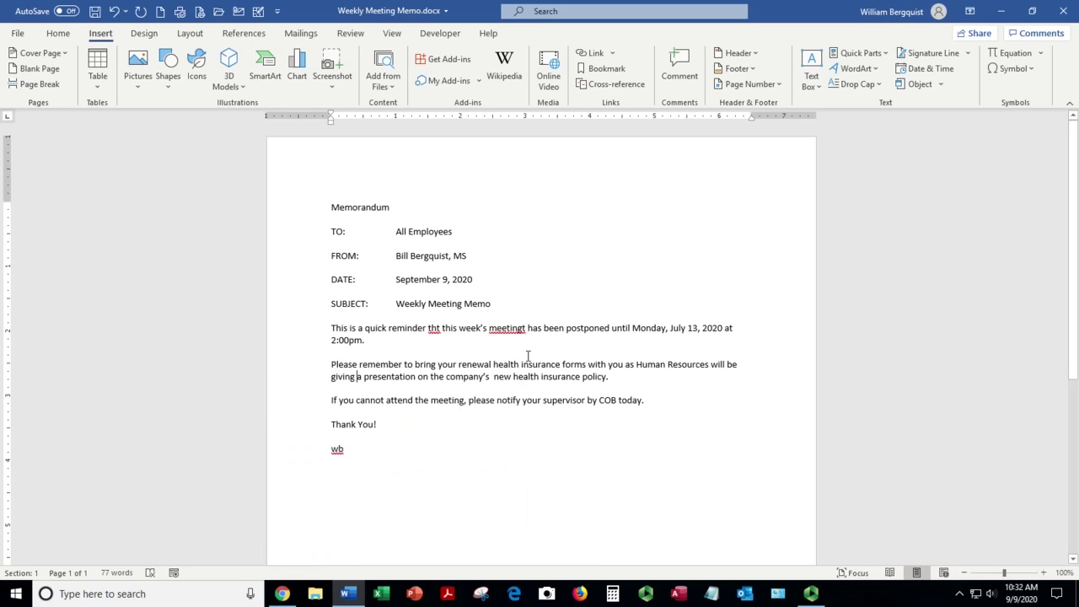
left_click(493, 377)
key("BackSpace")
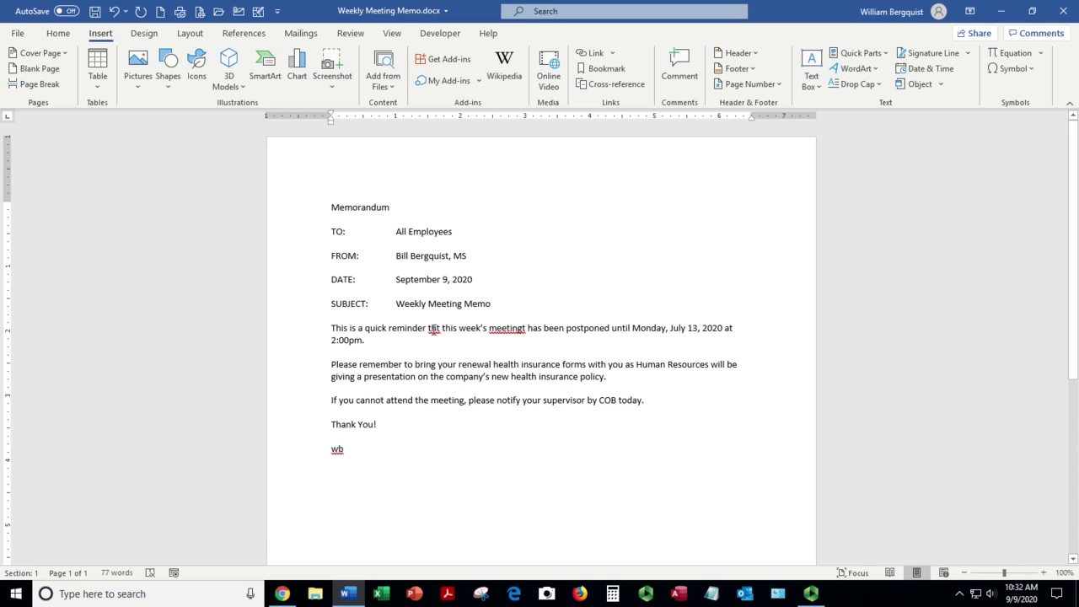
Step: Correct 'tht' to 'that' and 'meetingt' to 'meeting', then save the memo
right_click(433, 328)
left_click(472, 346)
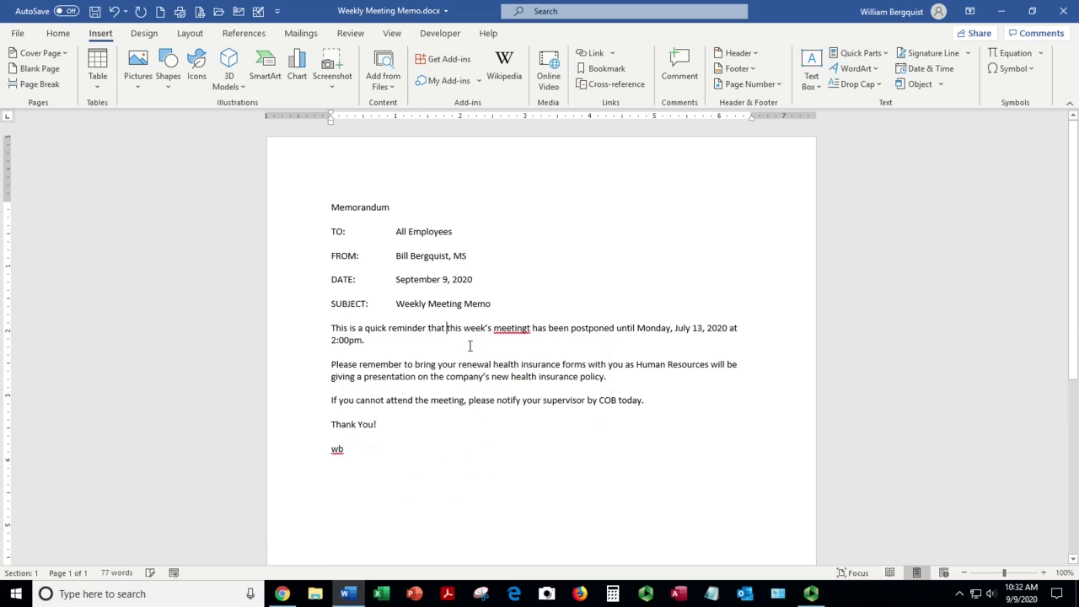
right_click(510, 328)
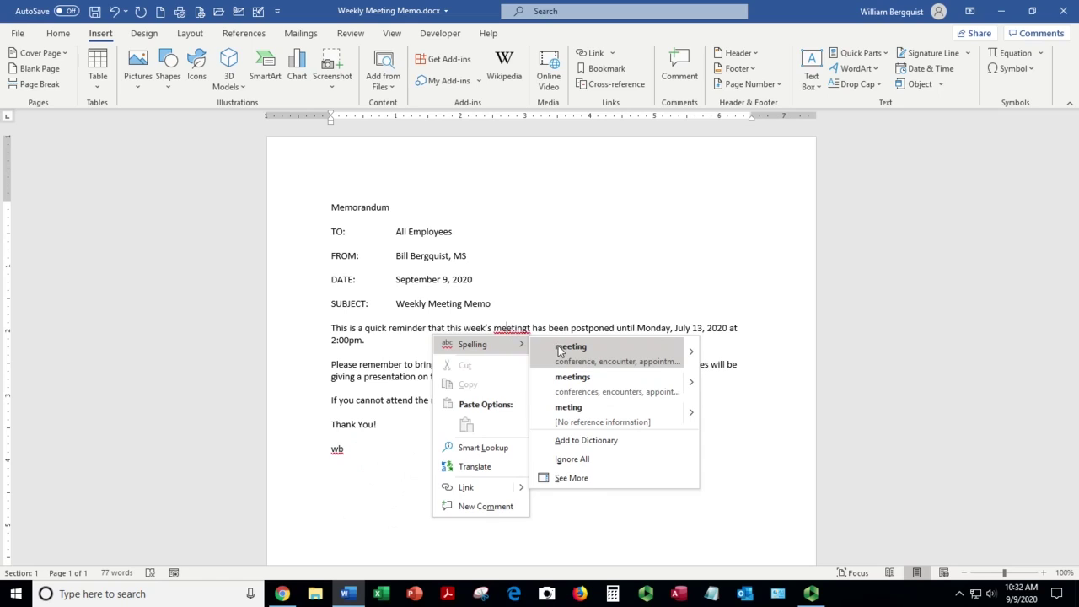
left_click(557, 346)
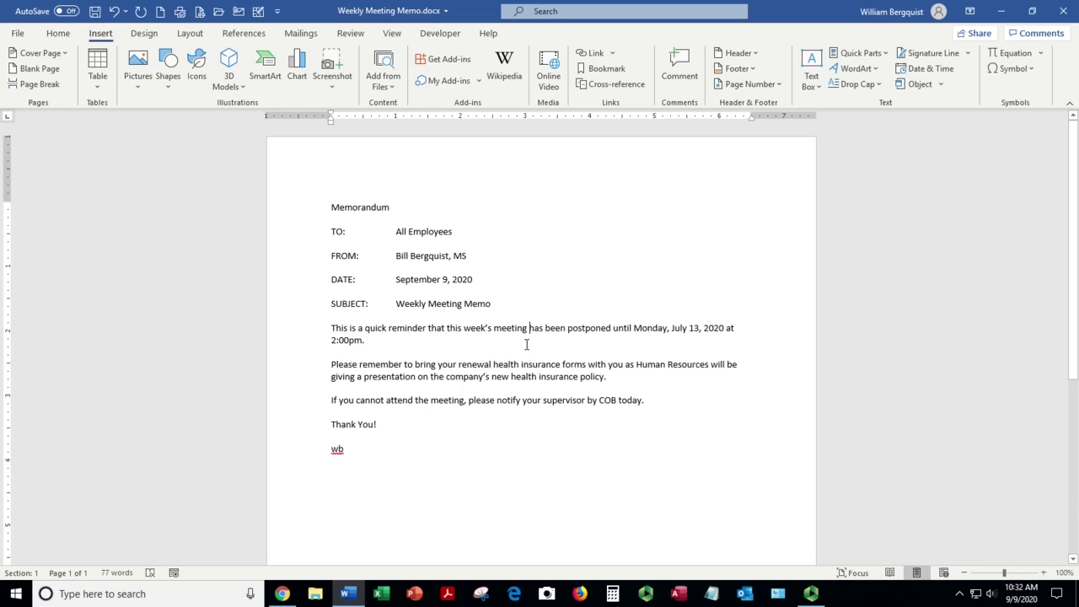
key("ctrl+s")
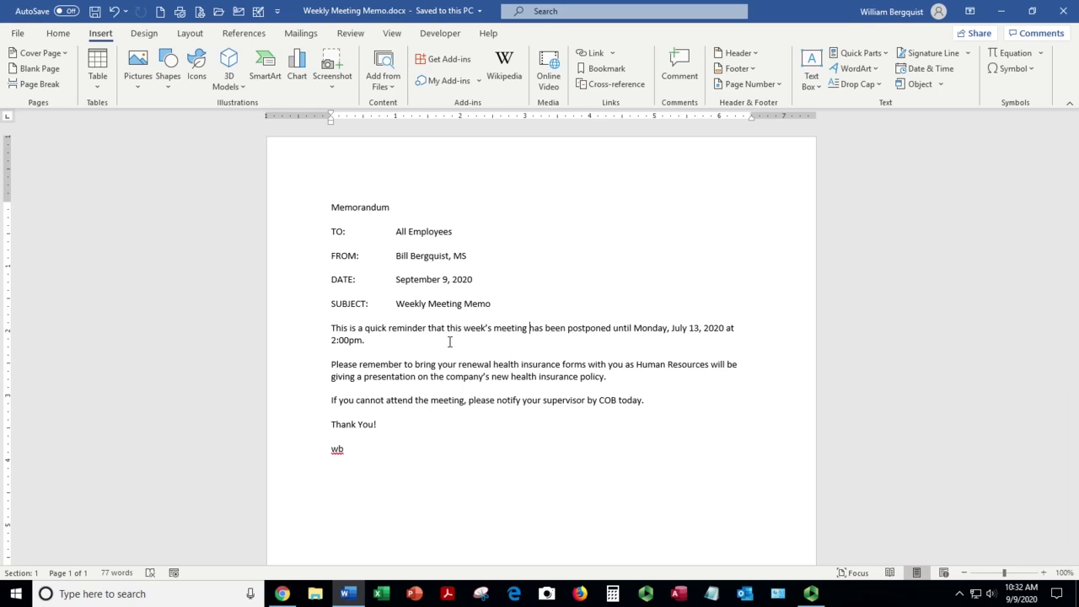
left_click(405, 390)
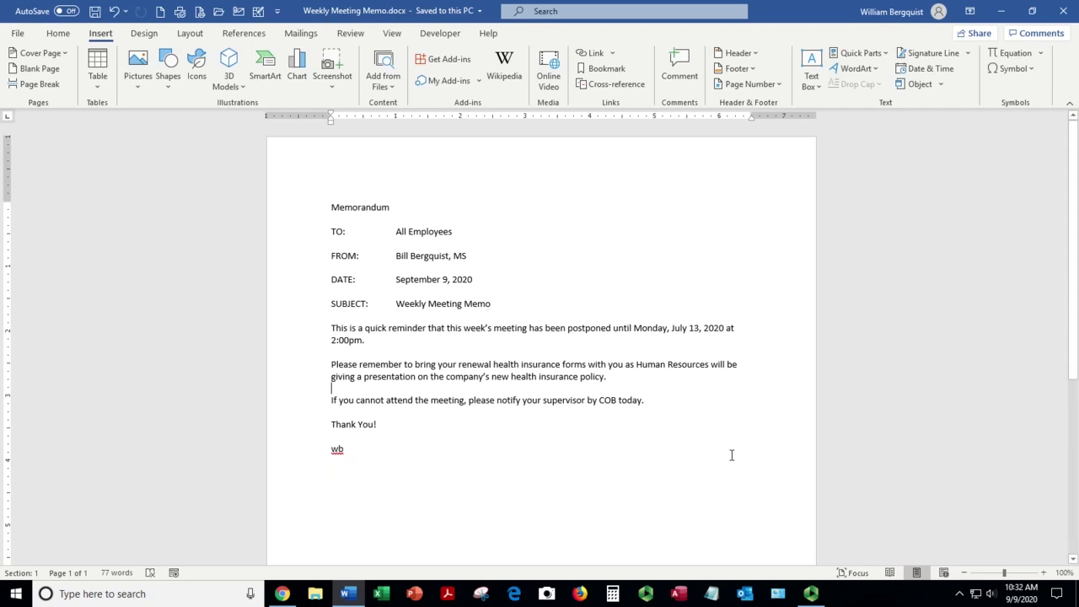
left_click(810, 583)
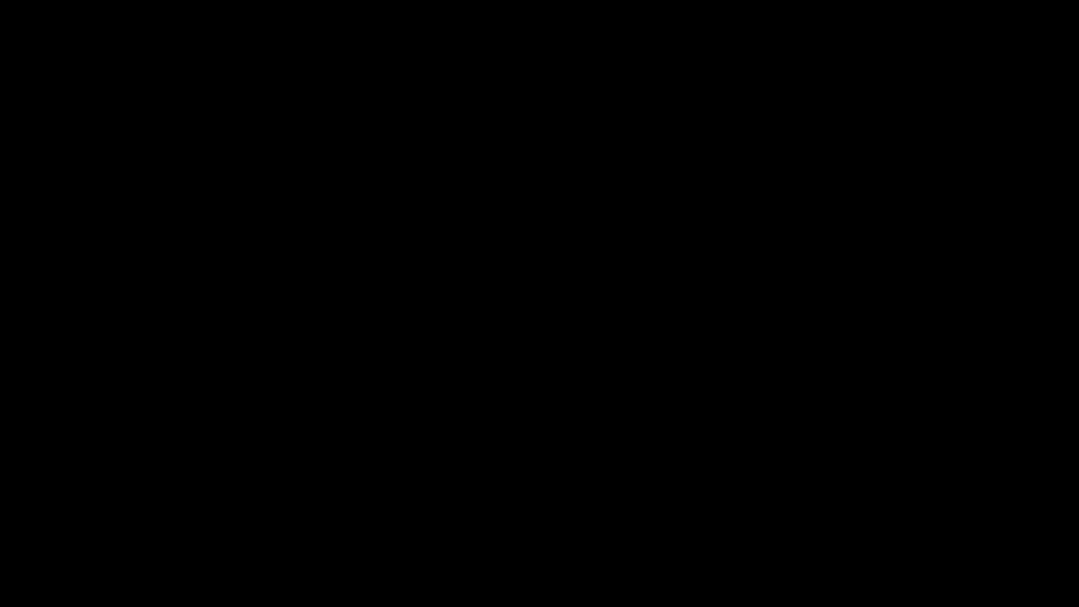